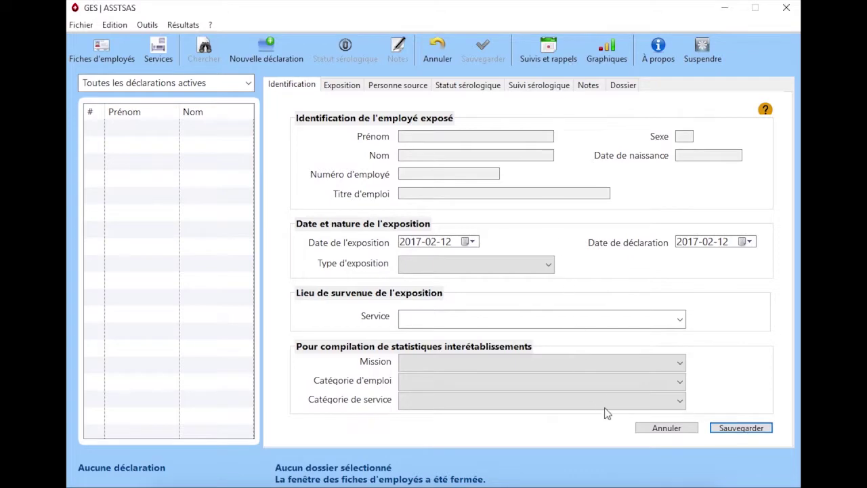
Step: Minimize GES to show the Excel employee list workbook behind it
click(724, 8)
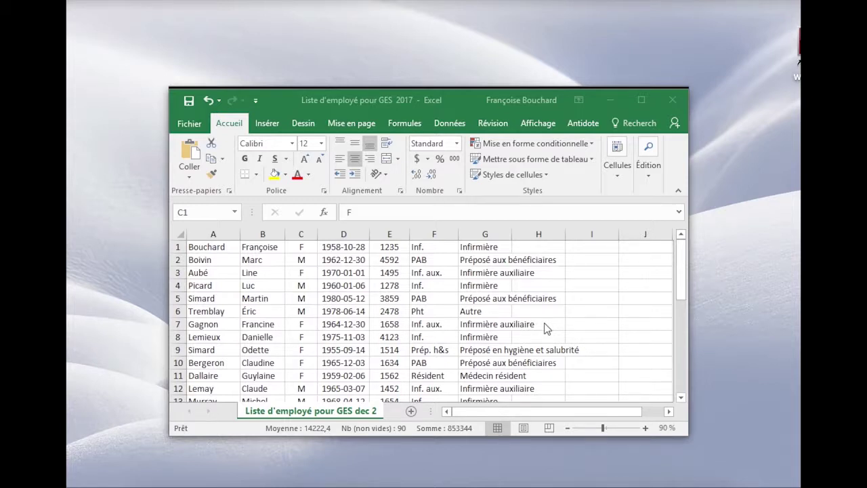
Step: Save the workbook as CSV (séparateur : point-virgule) and confirm keeping the CSV format
click(193, 125)
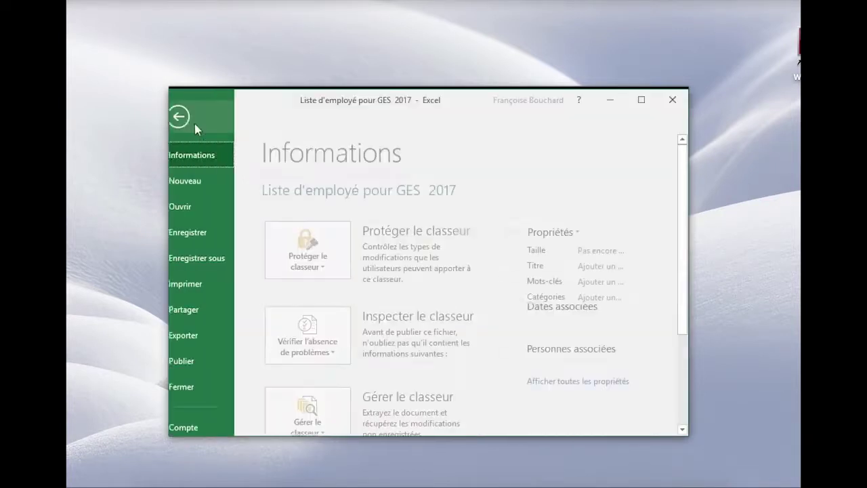
click(210, 261)
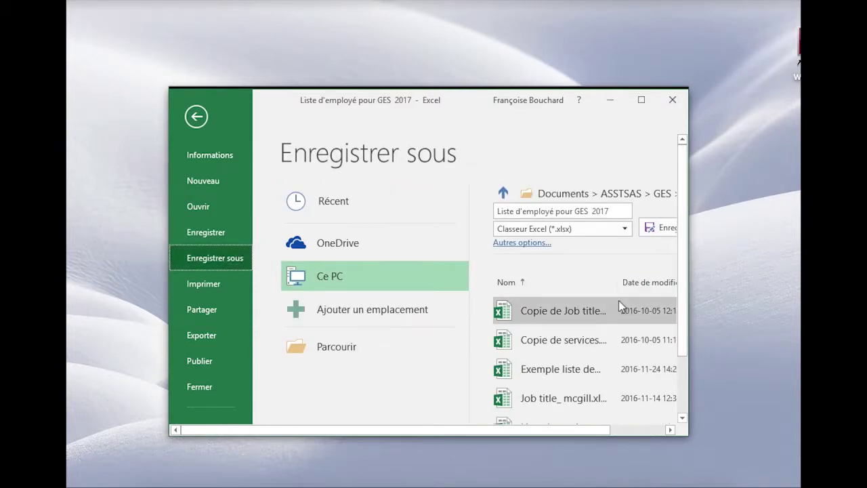
click(627, 229)
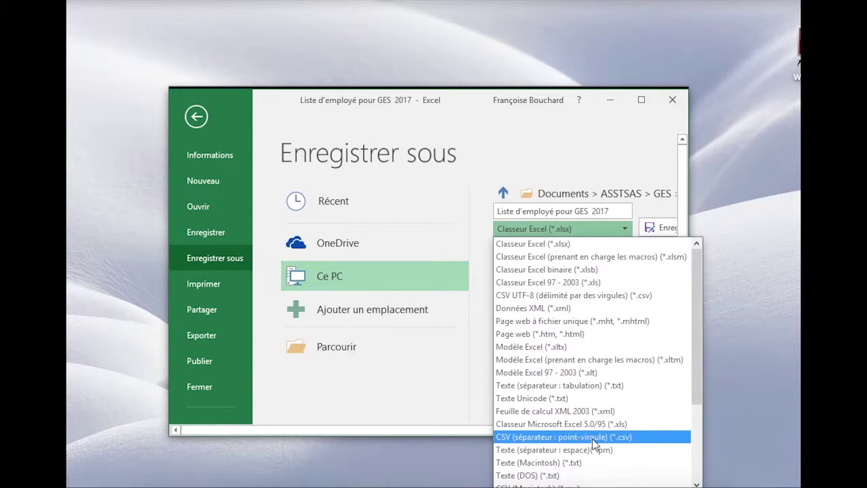
click(604, 441)
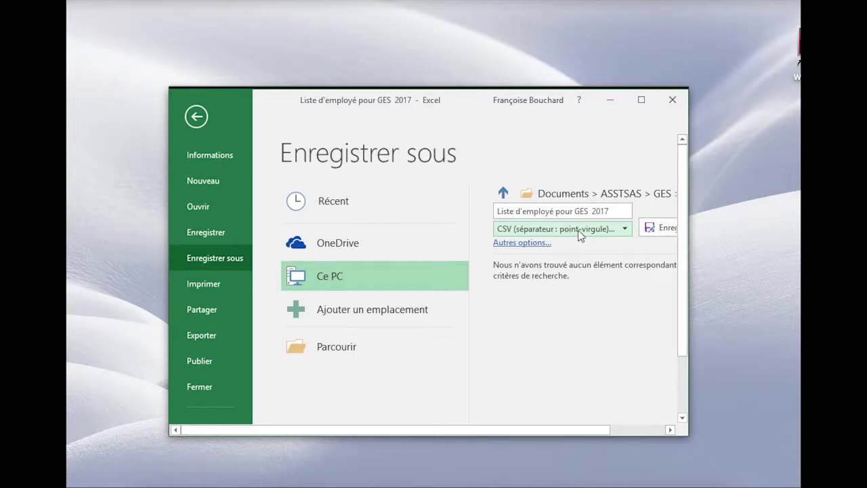
click(653, 230)
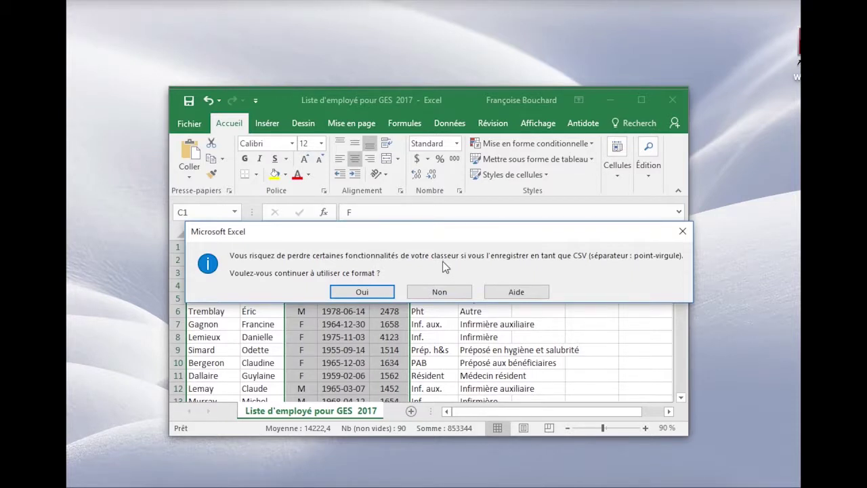
click(370, 292)
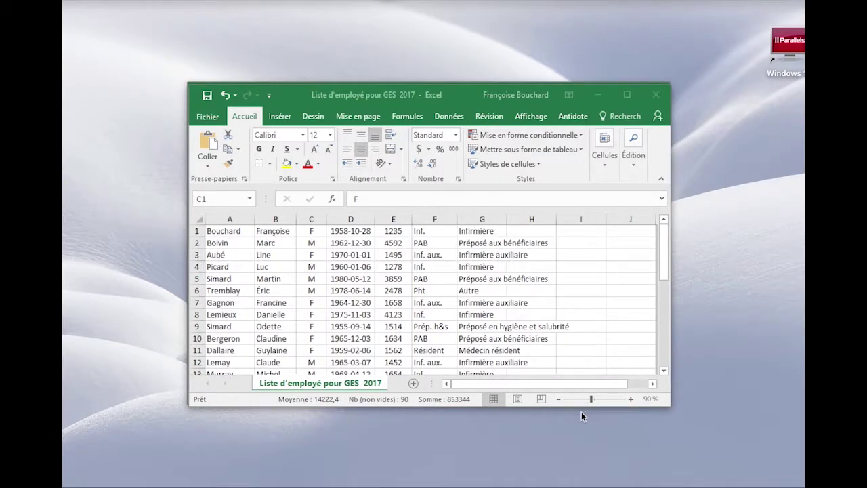
Step: Bring GES to the front and launch Fichier > Assistant importation des employés
mouse_move(559, 478)
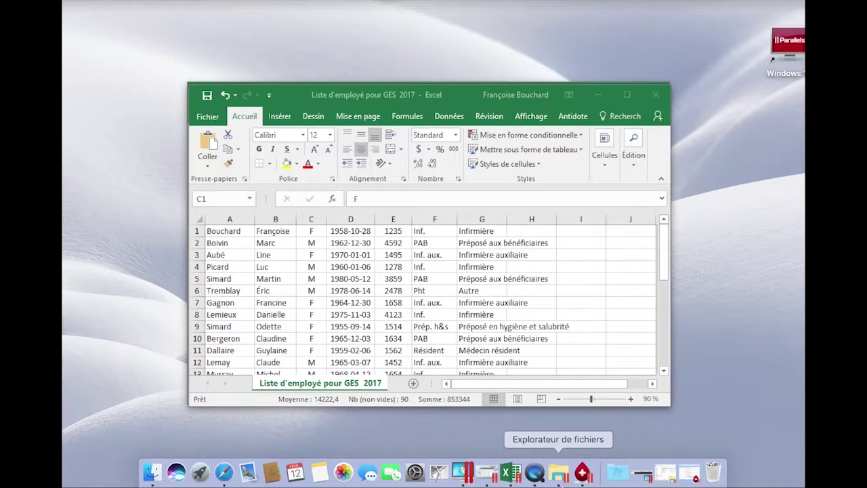
click(583, 474)
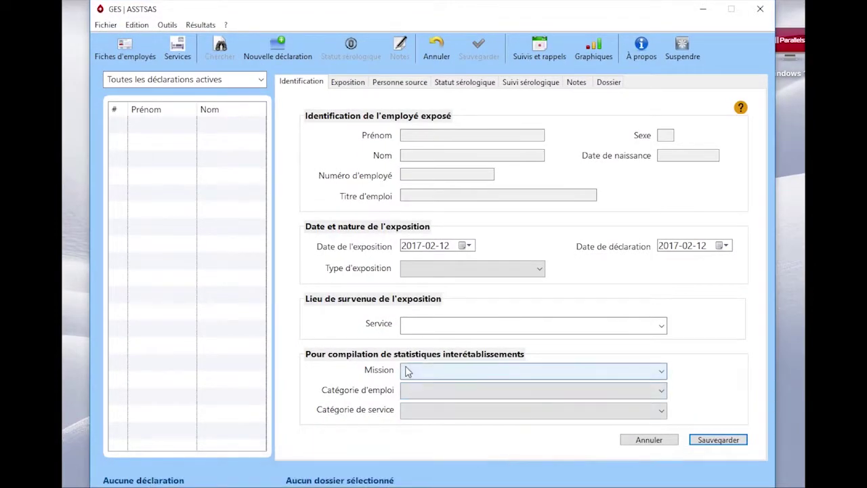
click(106, 27)
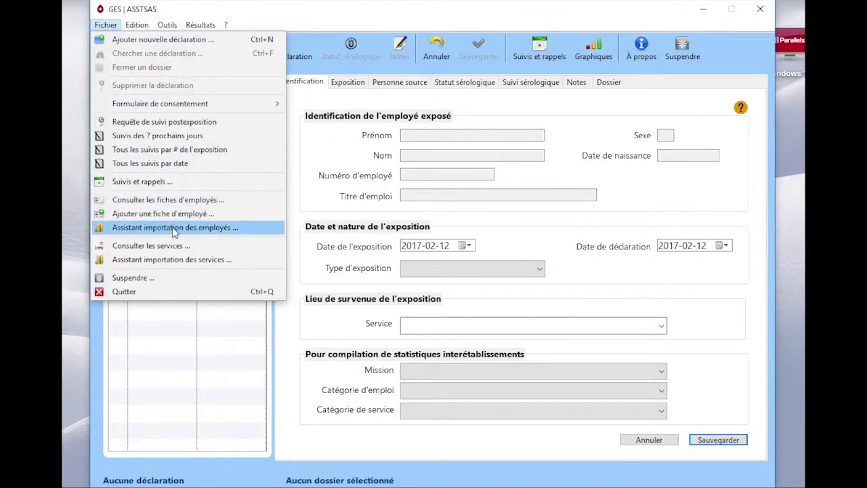
click(249, 231)
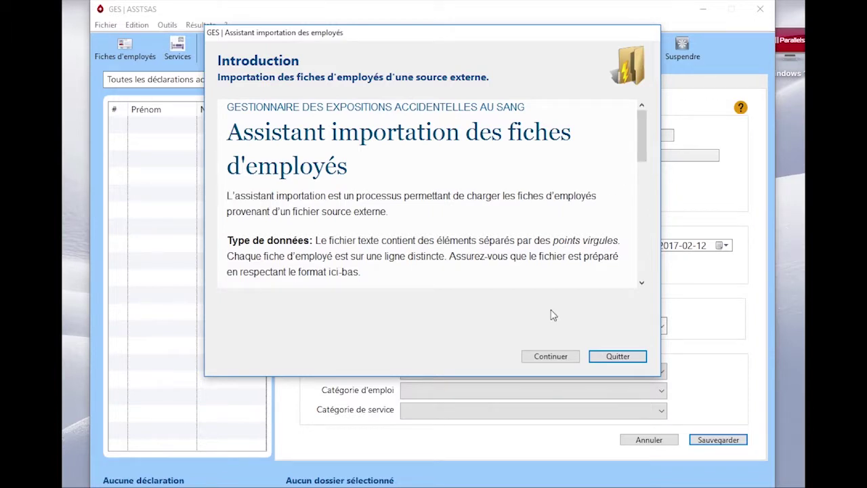
Step: Load 'Liste d'employé pour GES 2017' from Listes services-employés into the wizard and preview it
click(557, 360)
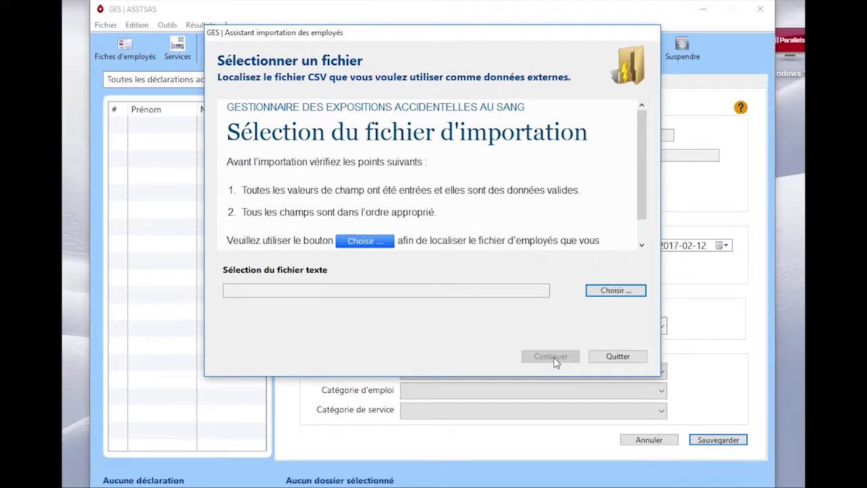
click(612, 291)
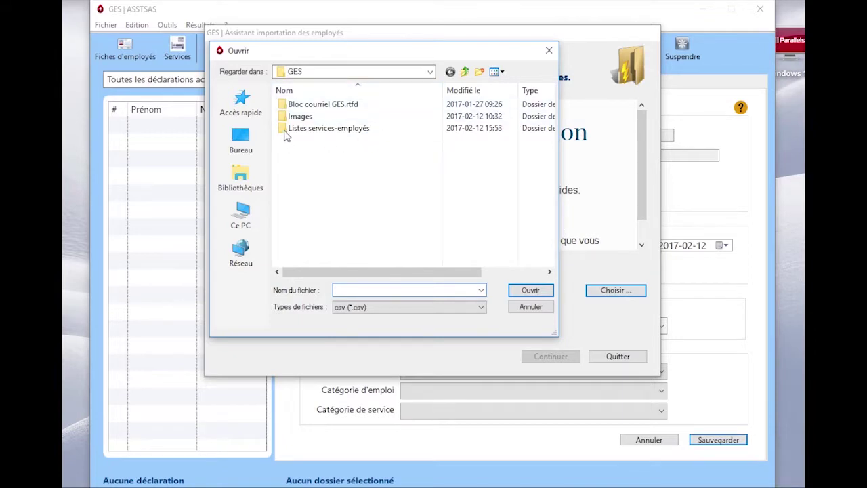
double_click(288, 130)
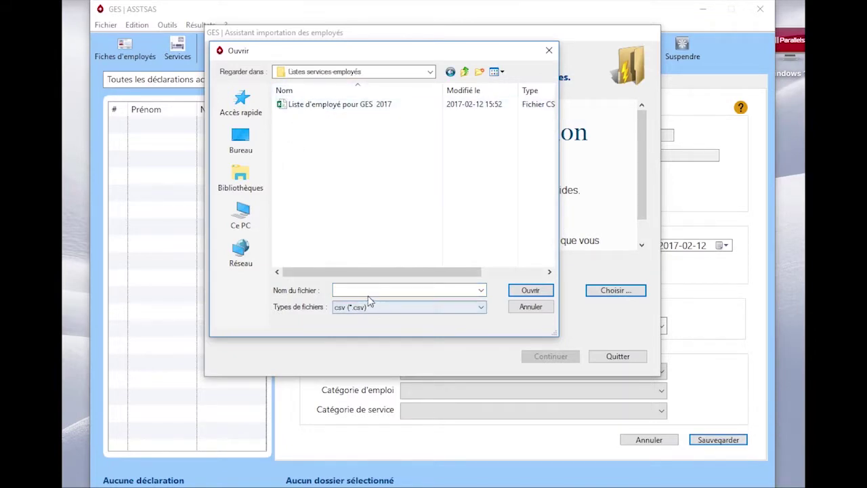
drag(354, 277, 388, 278)
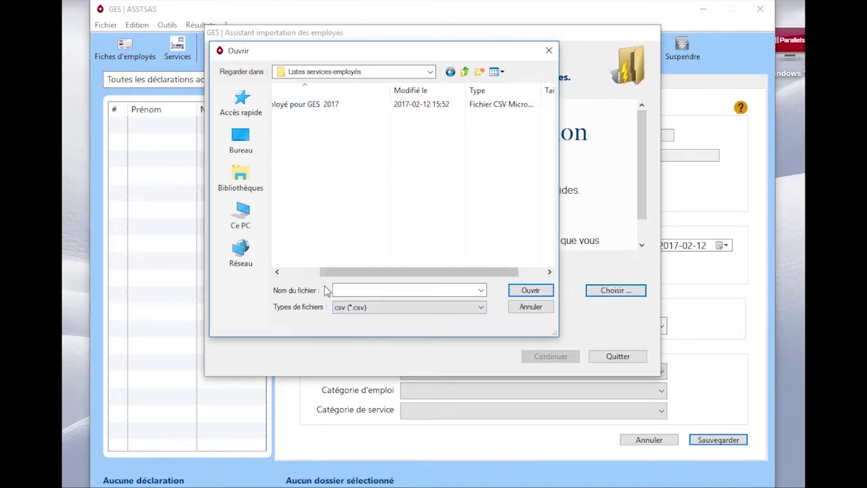
drag(328, 270, 298, 271)
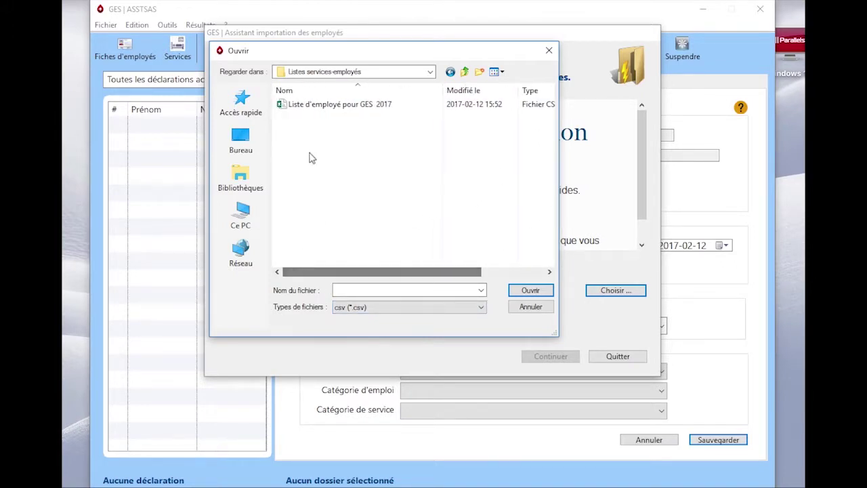
click(294, 107)
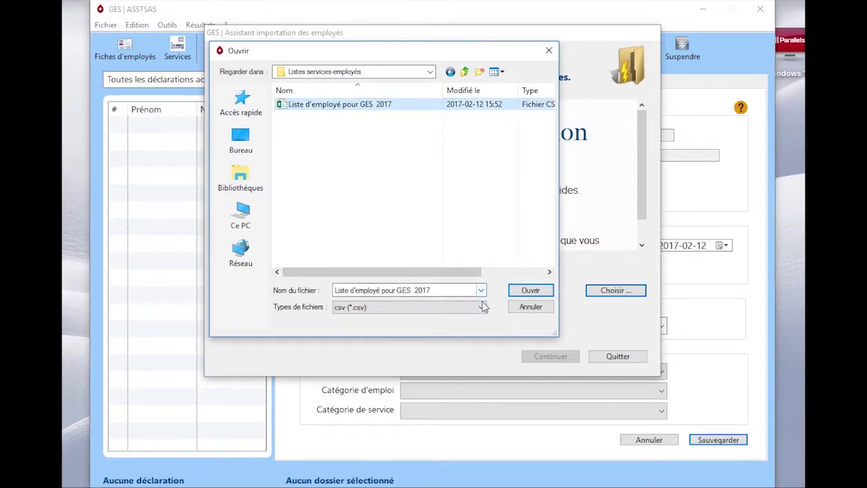
click(529, 293)
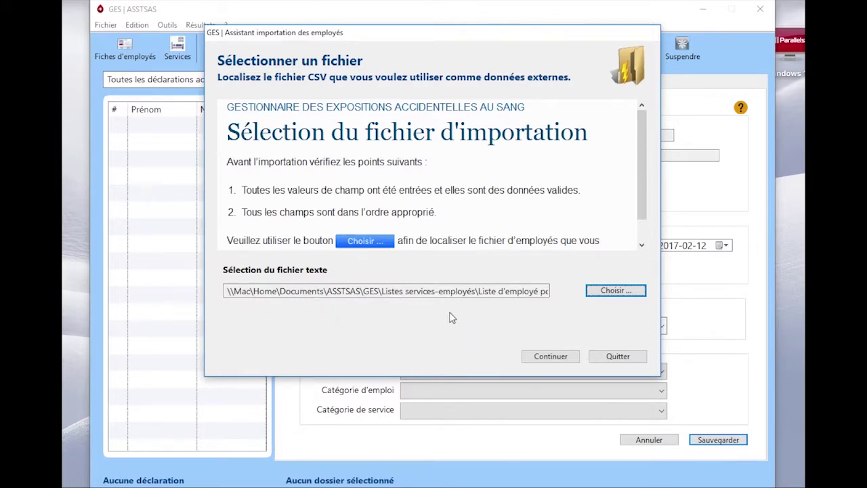
click(550, 357)
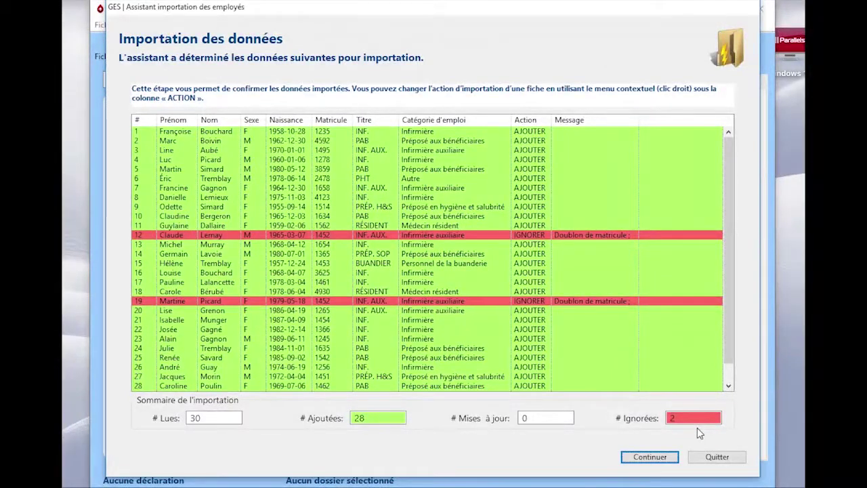
Step: Finalize importing the 28 employee records and close the wizard with Terminer
click(661, 460)
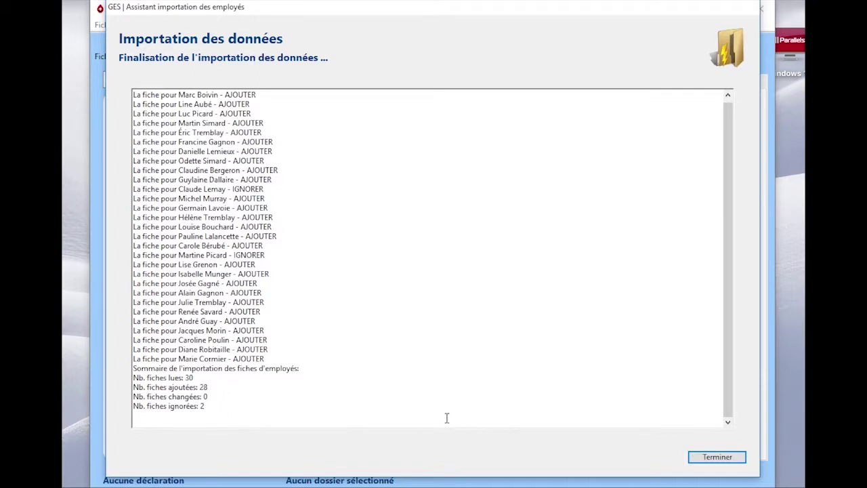
click(717, 457)
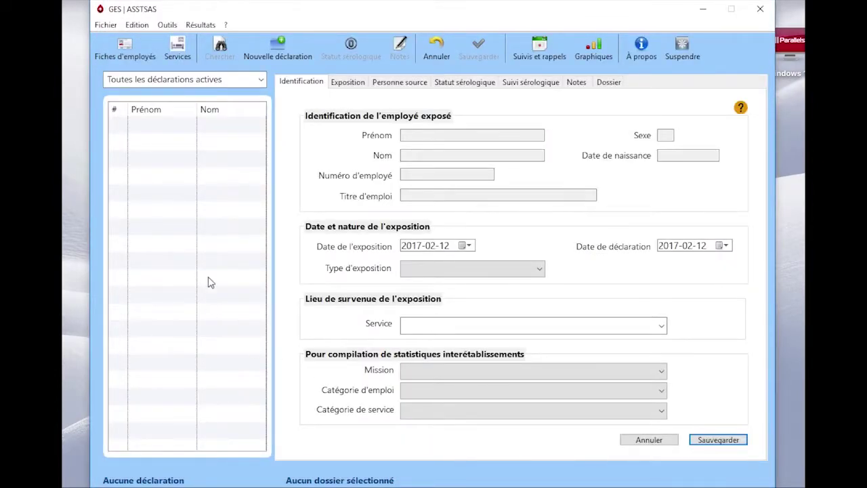
click(126, 56)
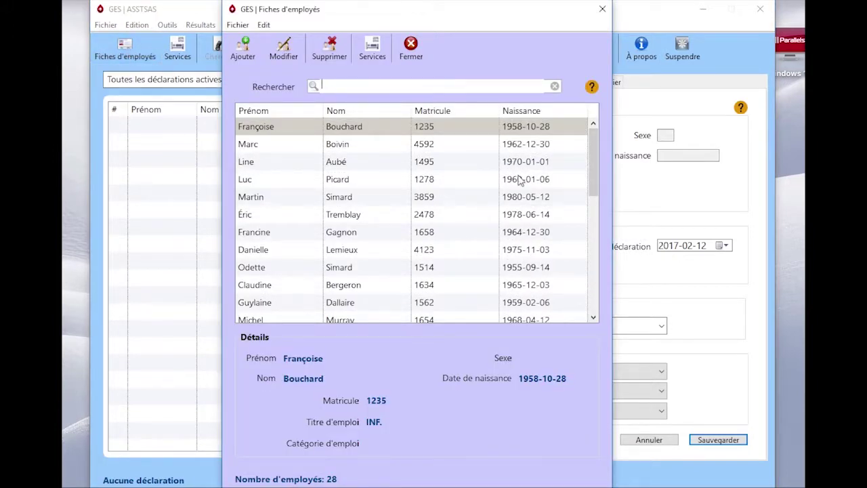
mouse_move(595, 162)
mouse_down()
mouse_move(589, 286)
mouse_move(590, 153)
mouse_up()
click(602, 11)
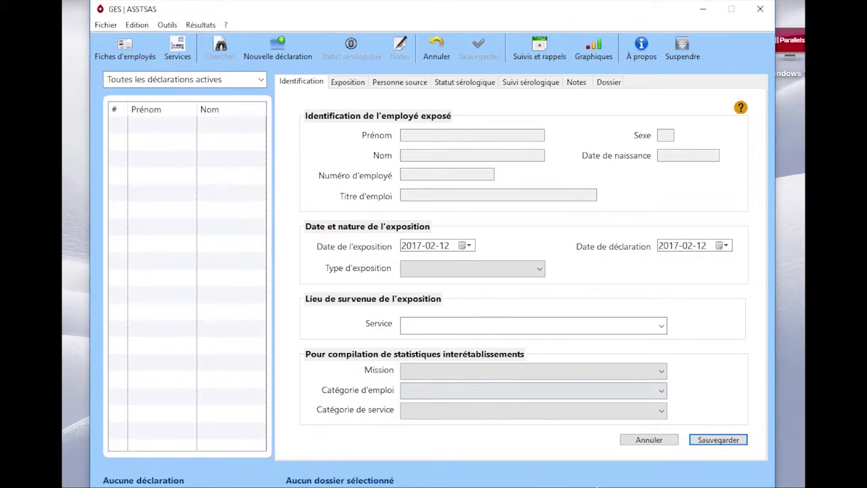
mouse_move(629, 484)
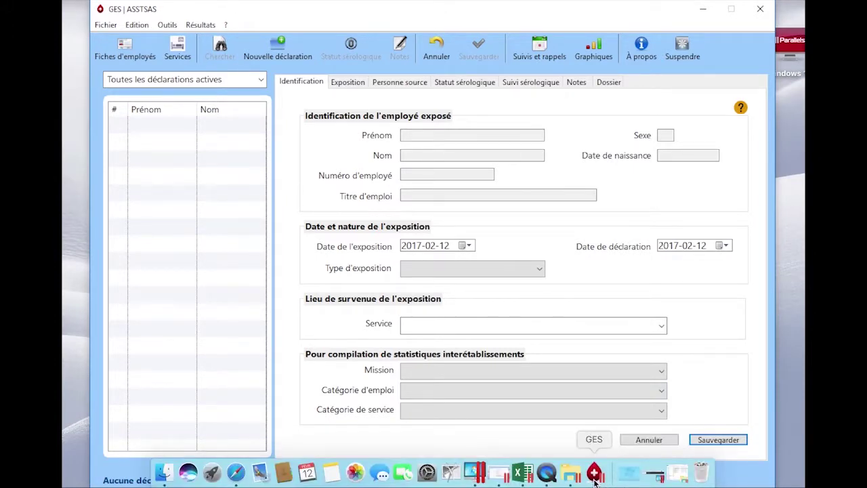
Step: Close the first workbook, save 'Mise à jour liste employés 2017' as semicolon CSV, and minimize Excel
click(522, 472)
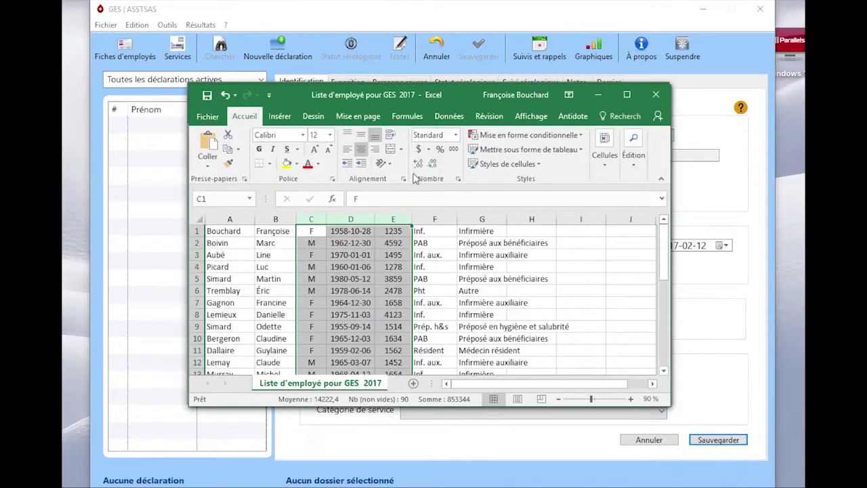
click(655, 98)
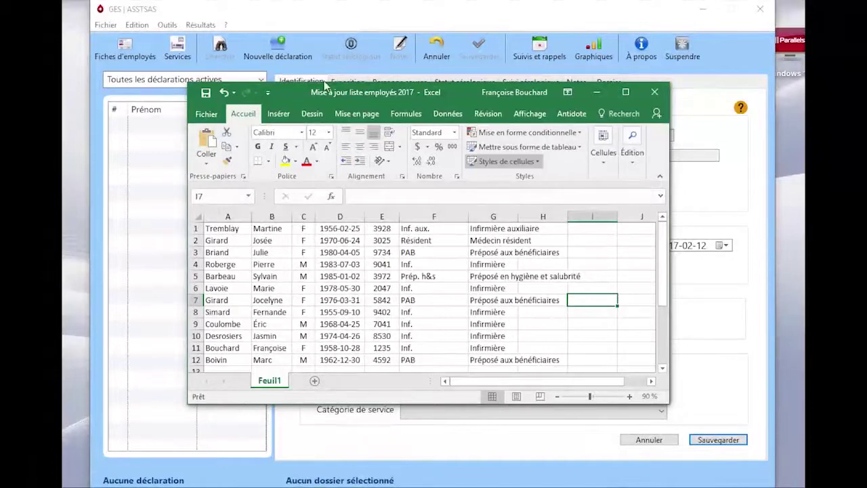
click(207, 115)
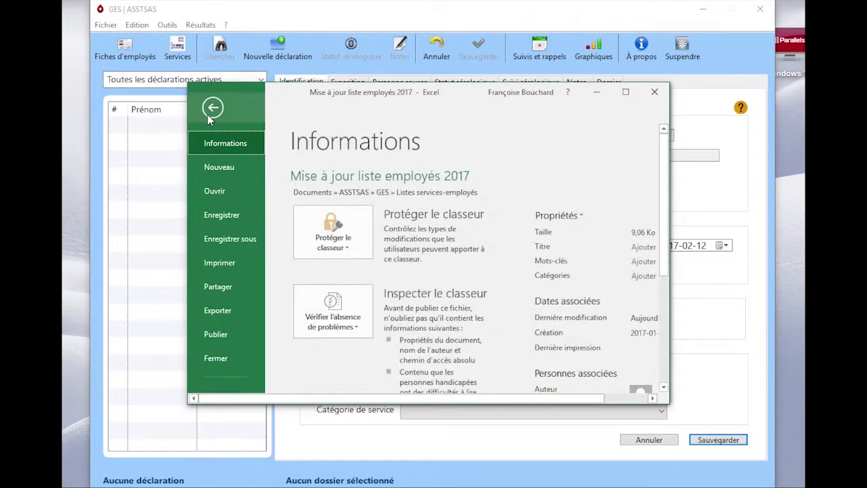
click(216, 239)
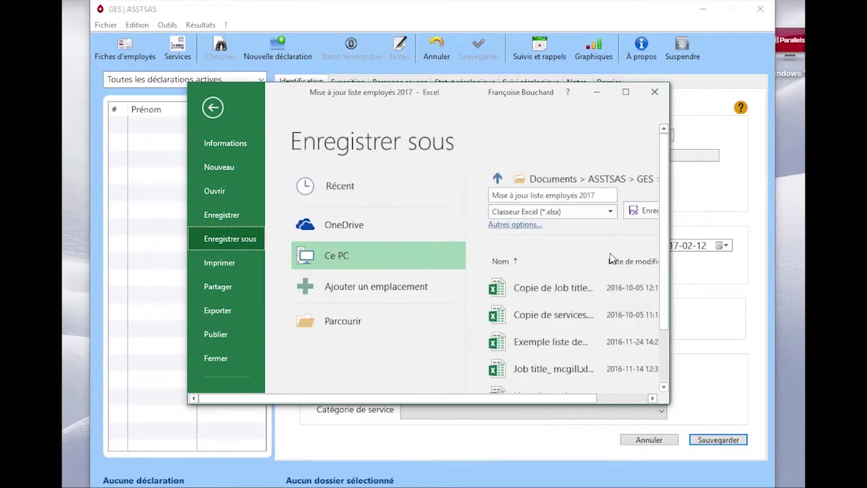
click(610, 214)
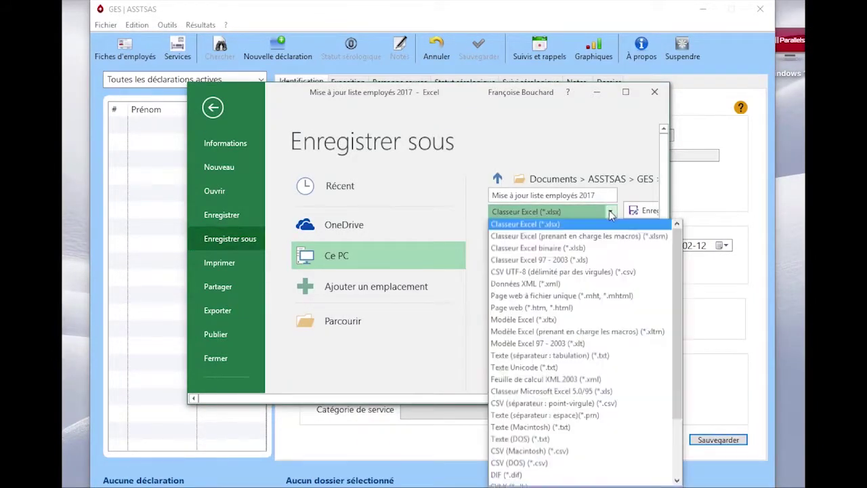
click(544, 406)
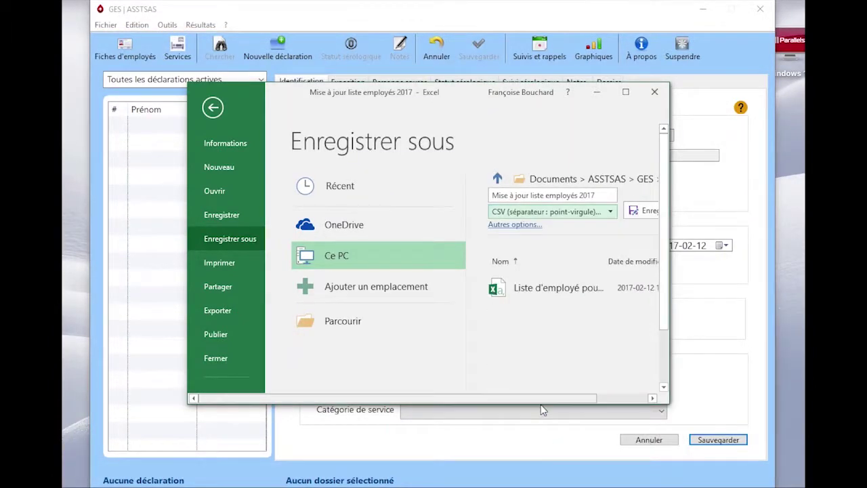
click(646, 210)
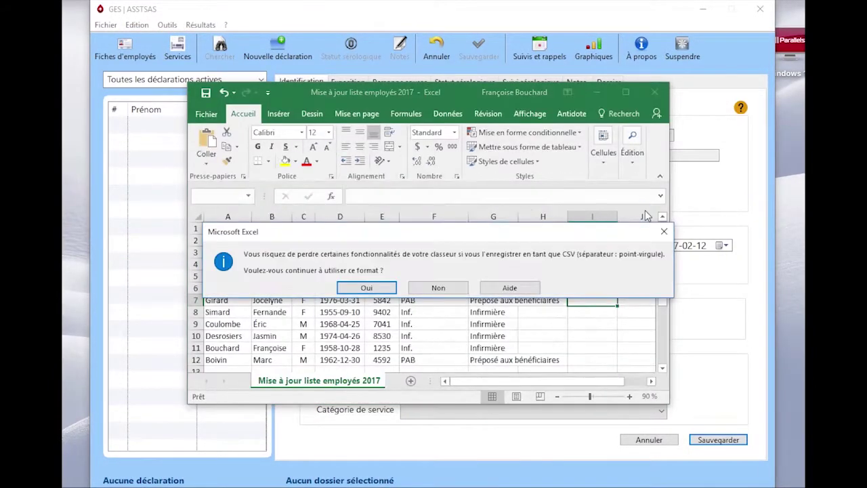
click(359, 290)
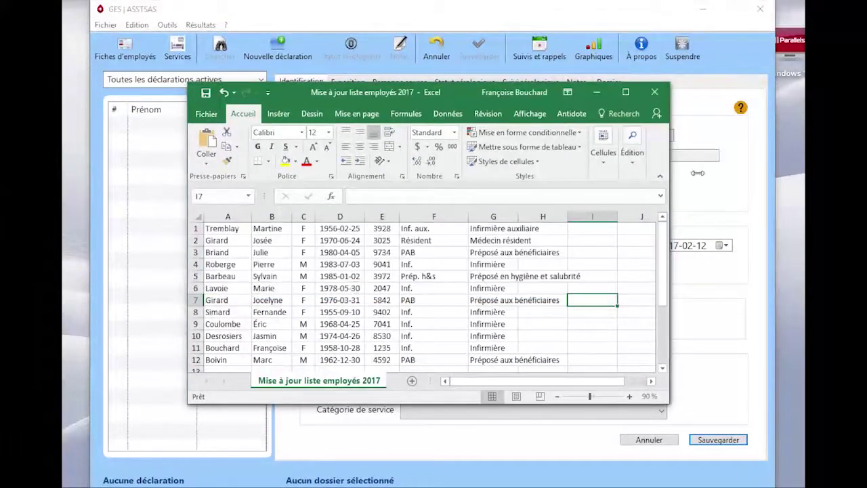
click(596, 92)
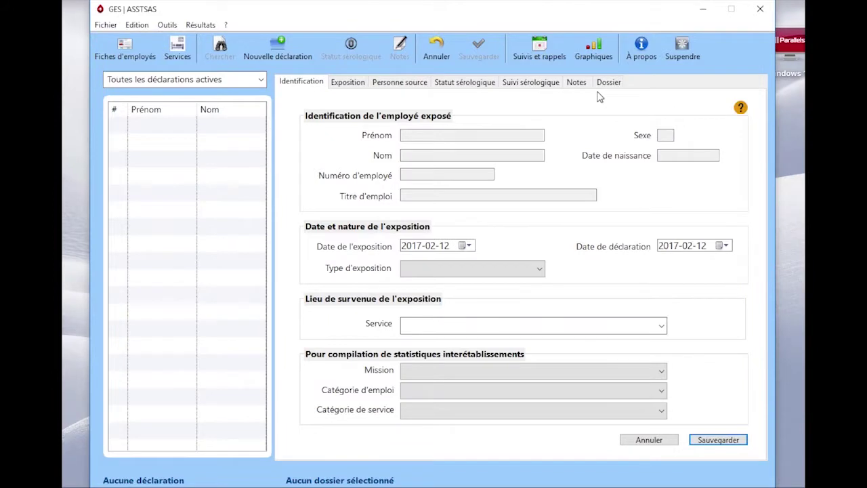
Step: Restart the employee import wizard and choose the 'Mise à jour liste employés 2017' CSV
click(107, 26)
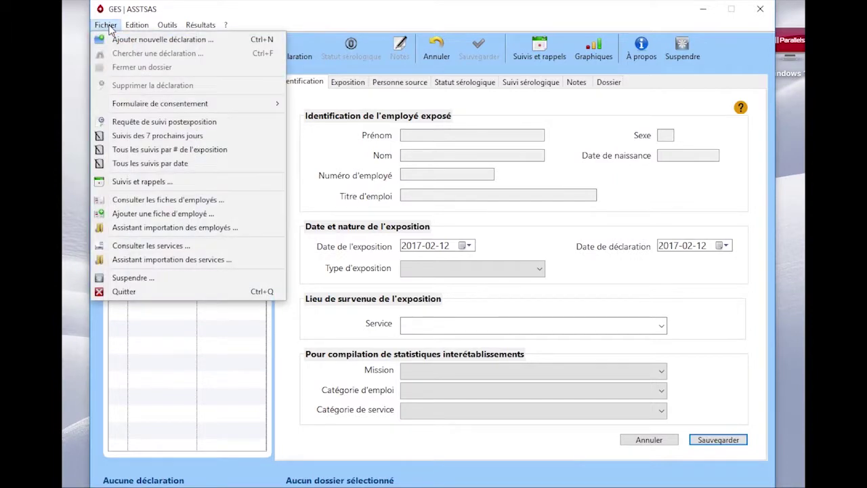
click(134, 229)
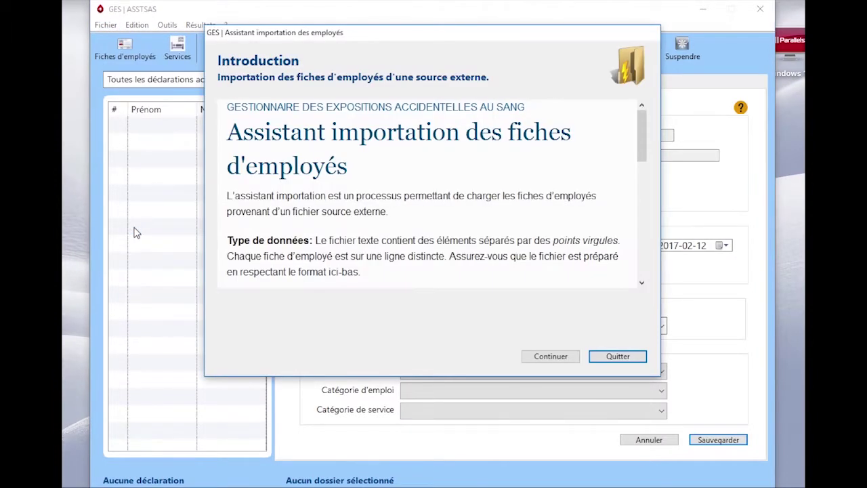
click(540, 362)
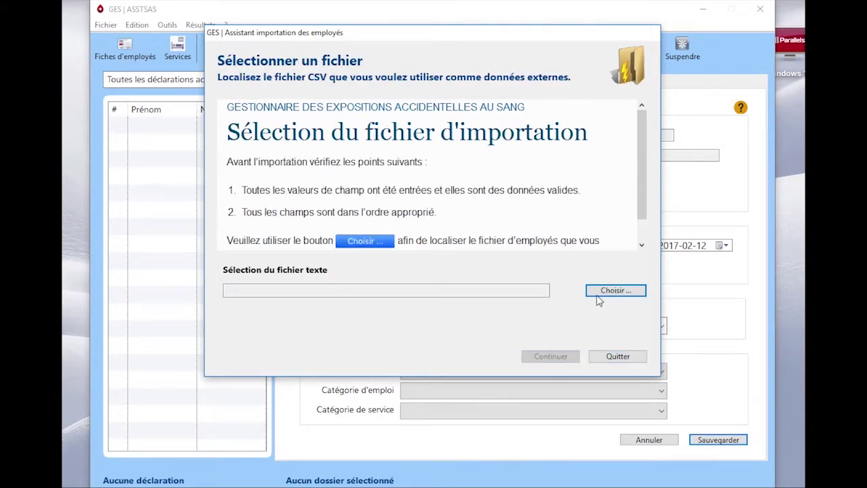
click(600, 293)
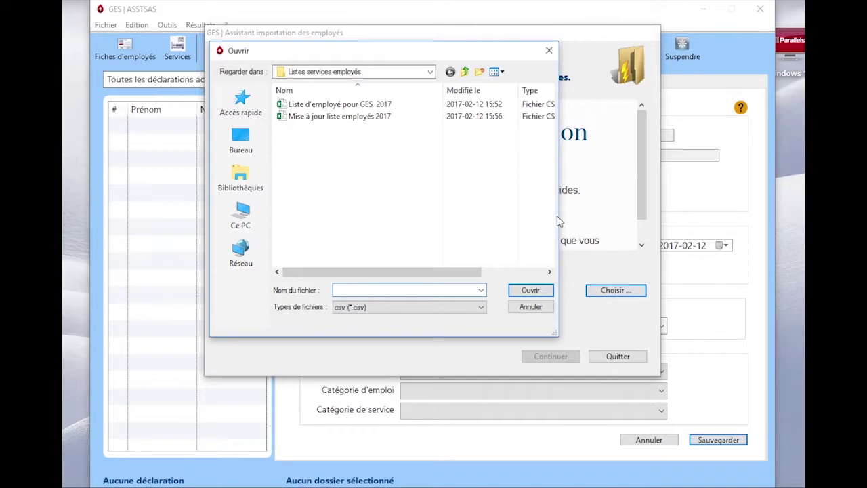
click(293, 119)
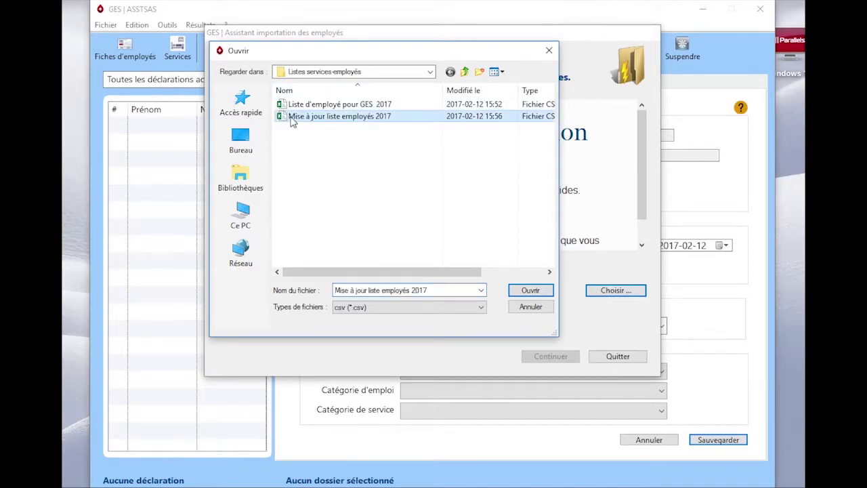
click(530, 291)
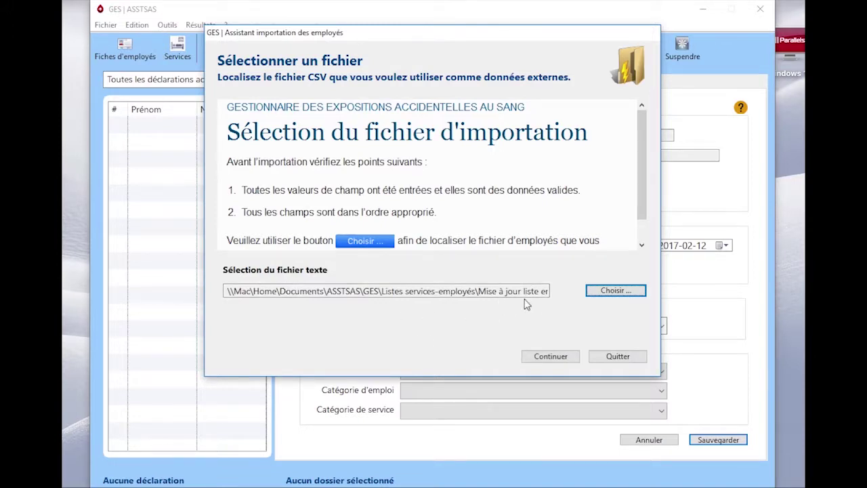
Step: Preview and import the 12 records (10 added, 2 updated), then close the wizard
click(551, 357)
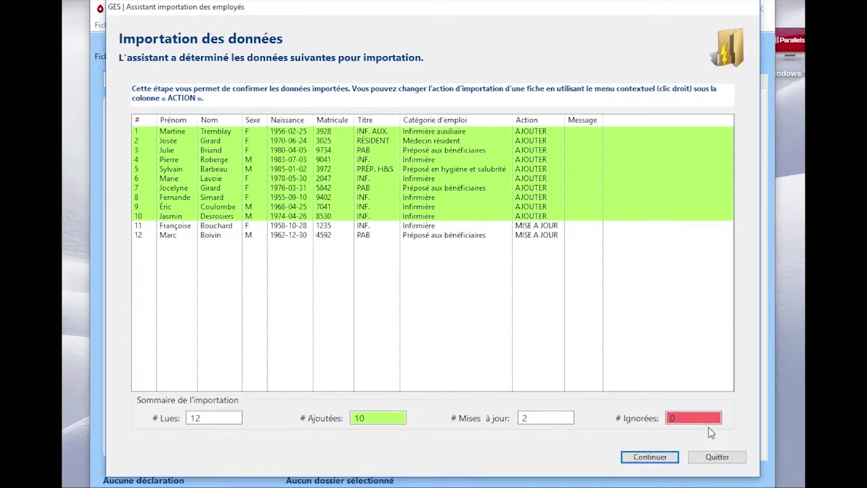
click(652, 457)
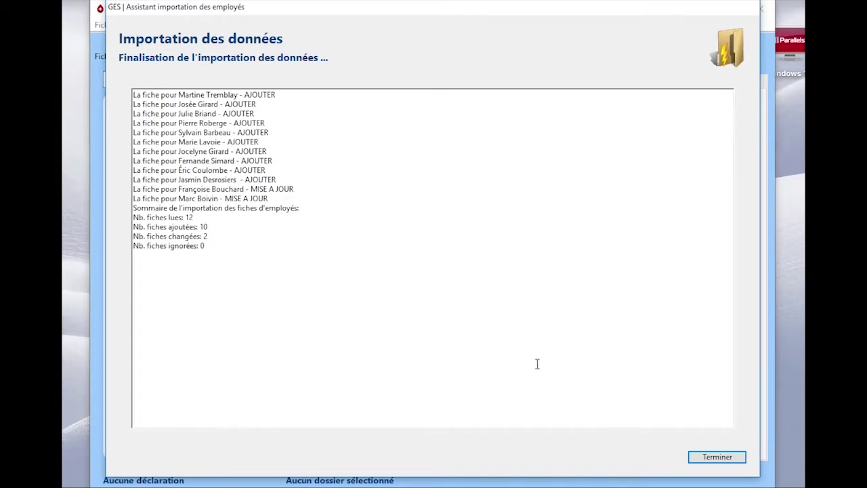
click(712, 459)
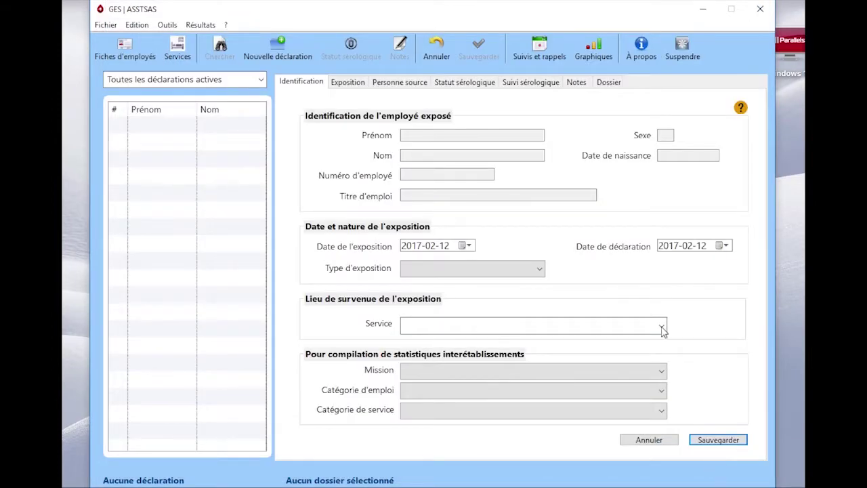
Step: Review the imported records in Fiches d'employés, then return to the main declarations list
click(126, 50)
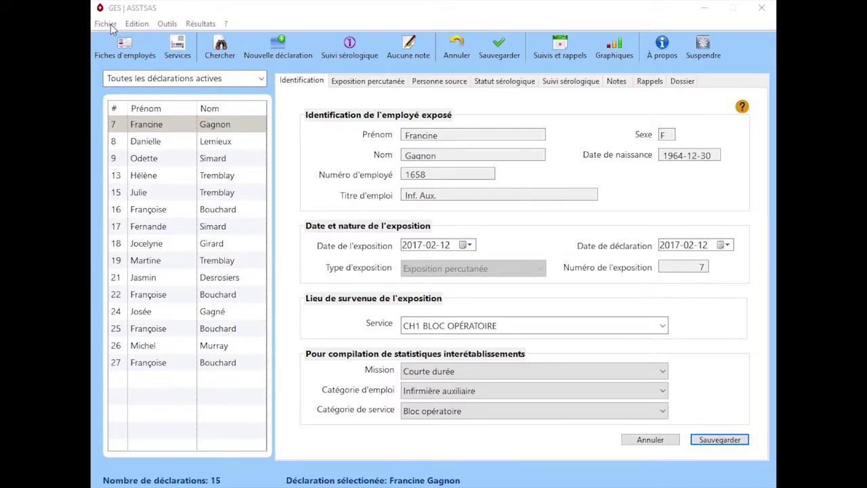
click(106, 24)
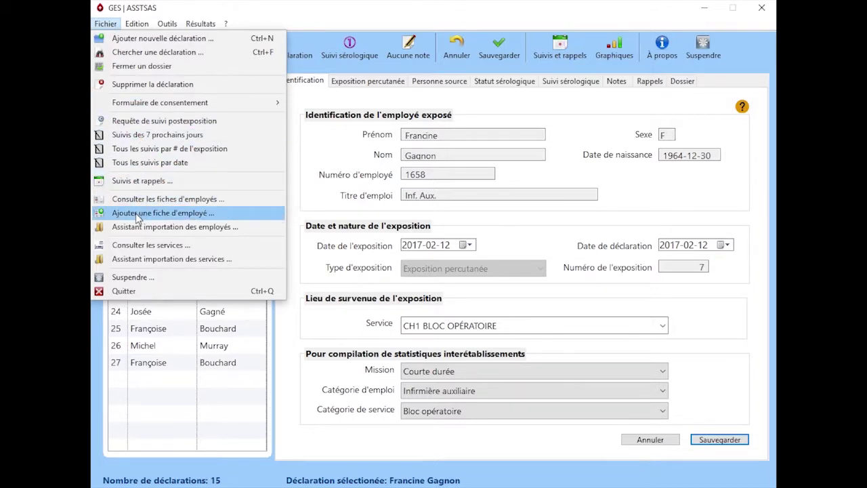
Step: Start a new employee record and enter the employee's first and last name
click(305, 24)
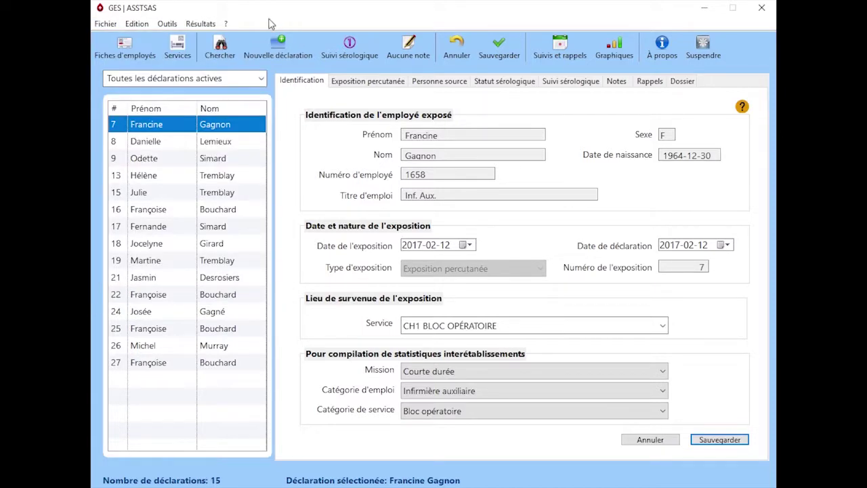
click(137, 44)
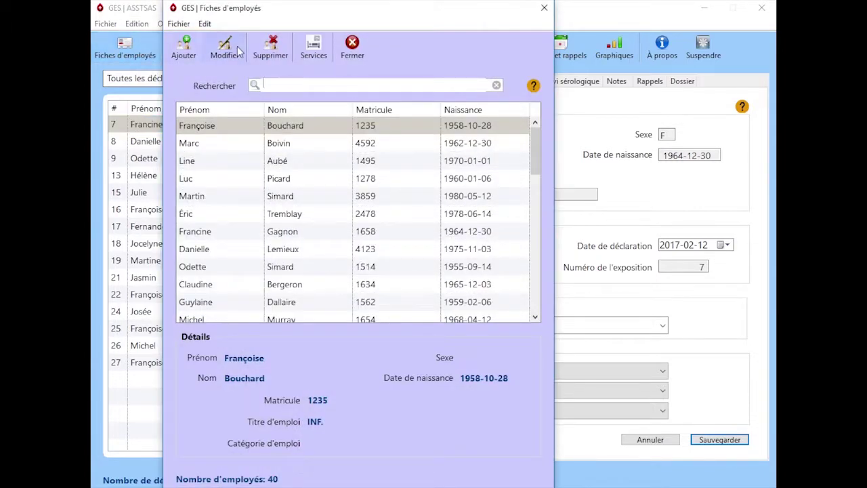
click(187, 52)
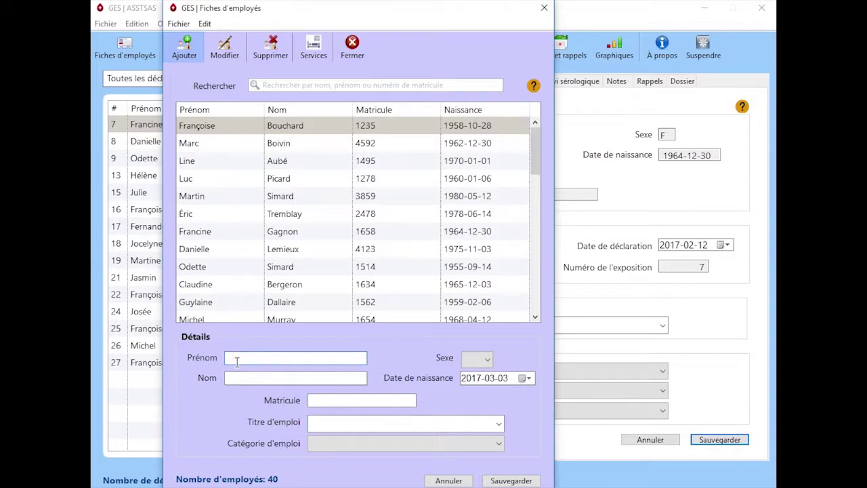
click(295, 377)
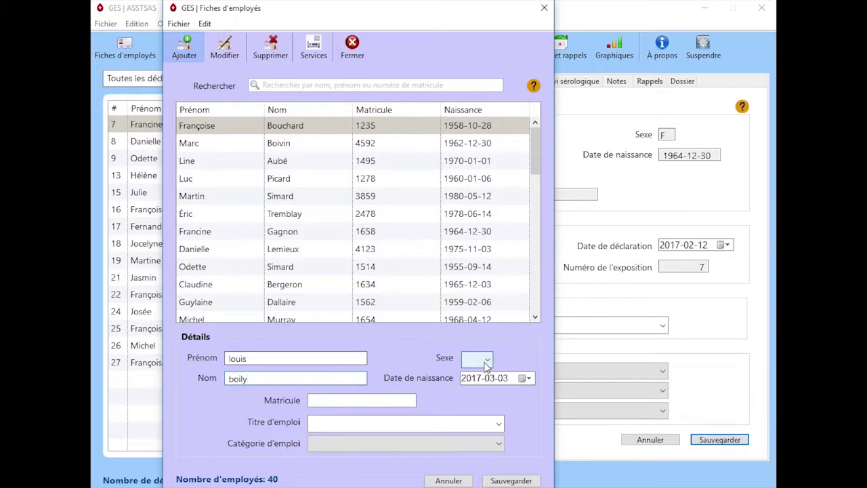
click(486, 360)
click(478, 386)
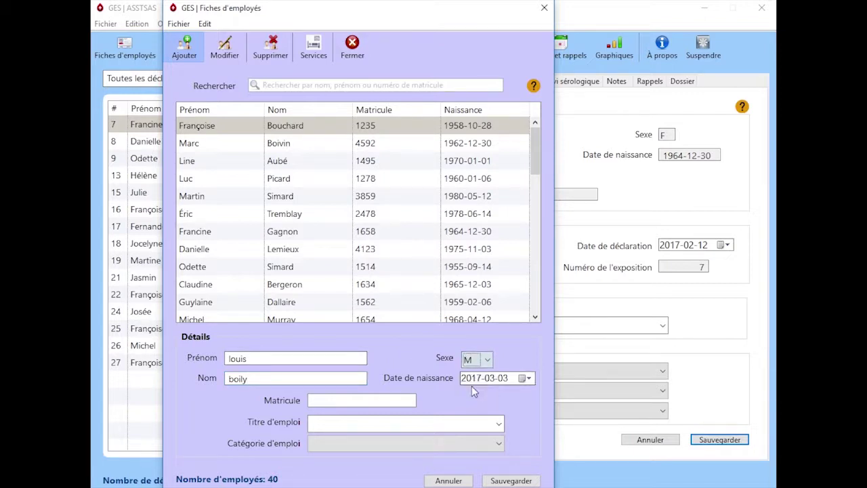
click(479, 380)
text(1960)
click(528, 378)
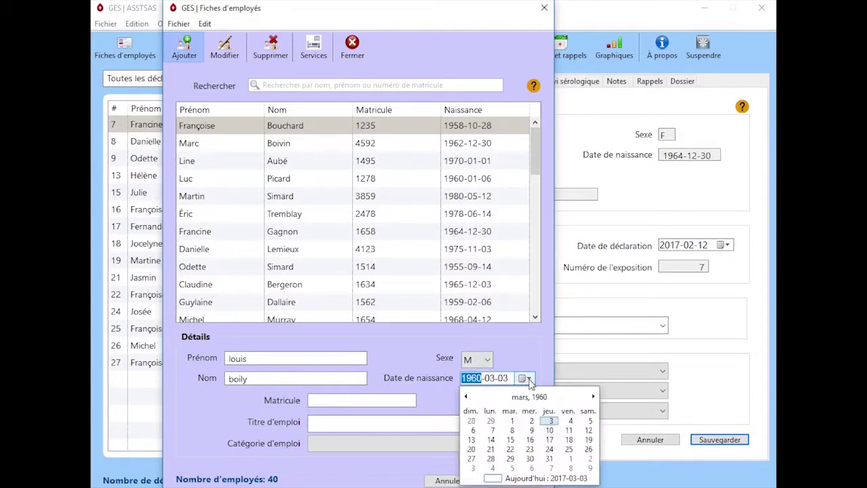
click(593, 397)
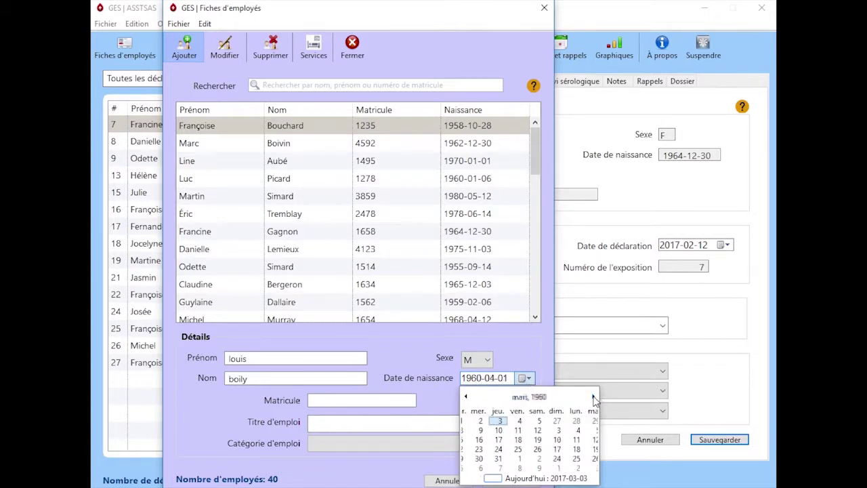
click(593, 397)
click(594, 397)
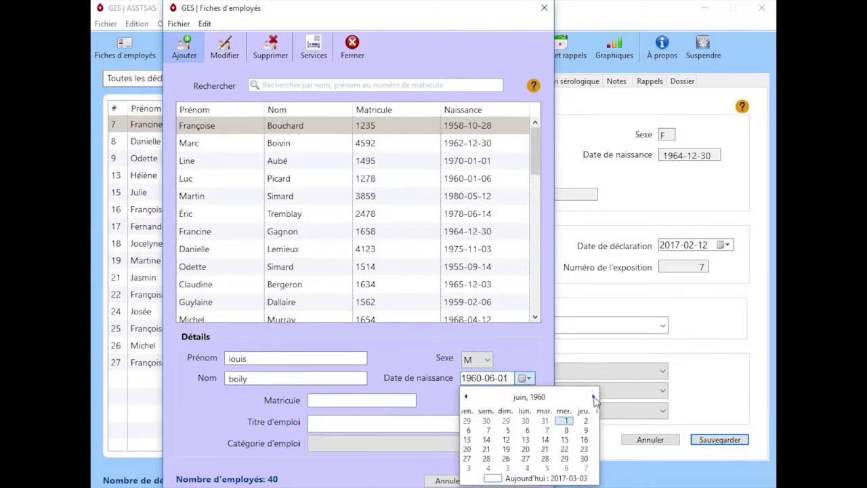
click(593, 397)
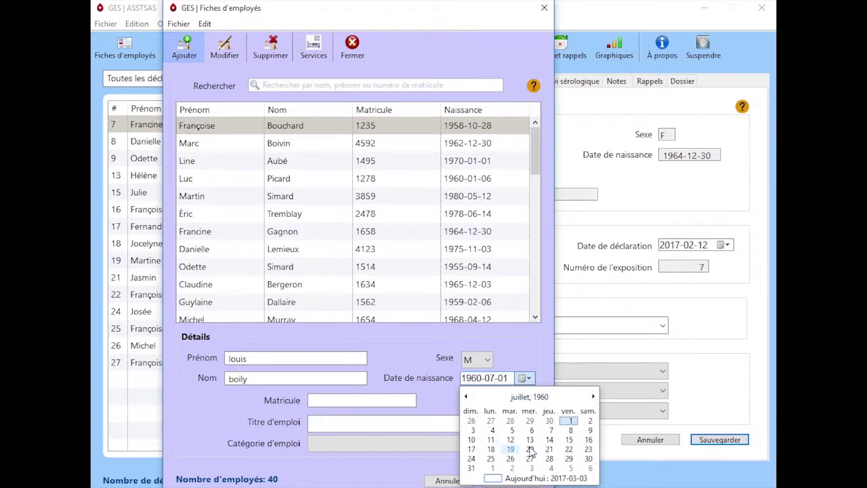
click(530, 438)
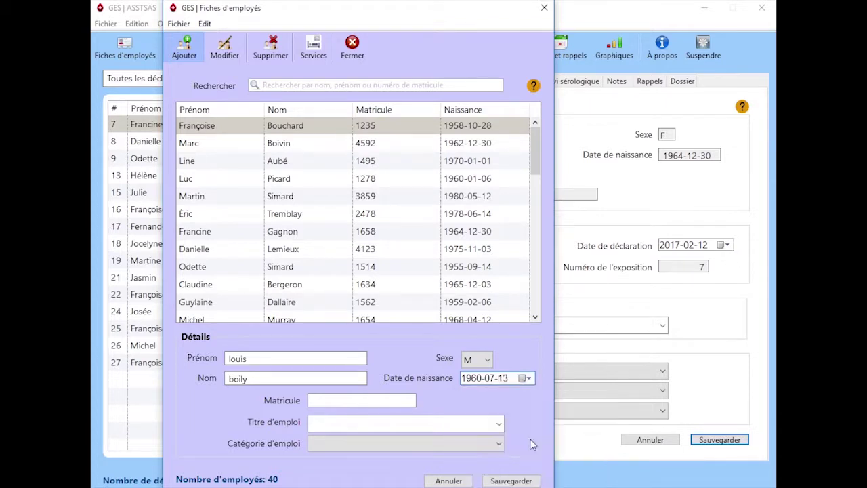
Step: Enter the employee number (Matricule) and clear the partially typed job title
click(322, 400)
text(8790)
click(330, 424)
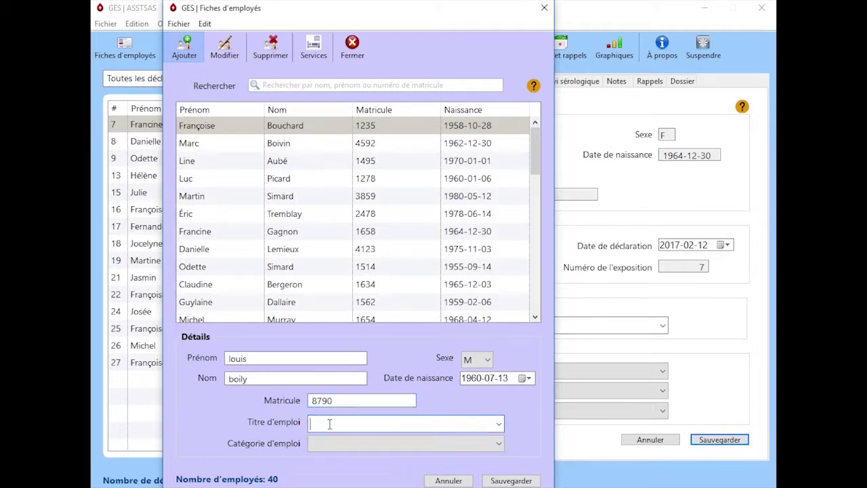
text(i)
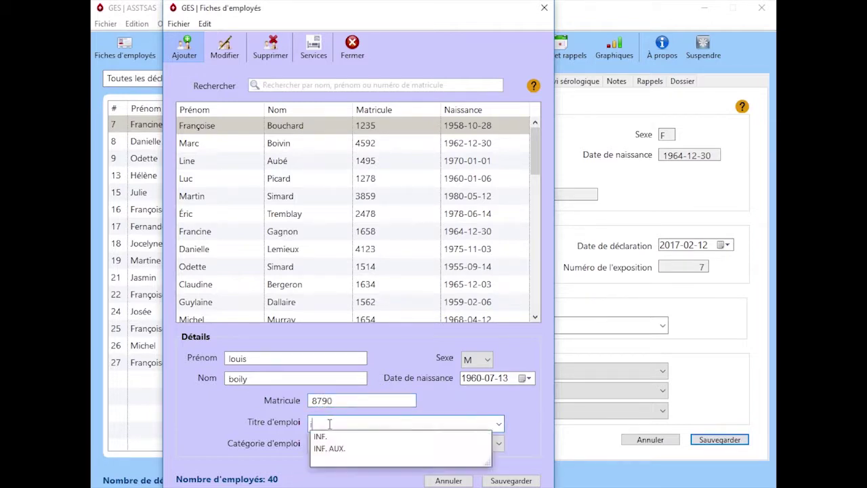
text(n)
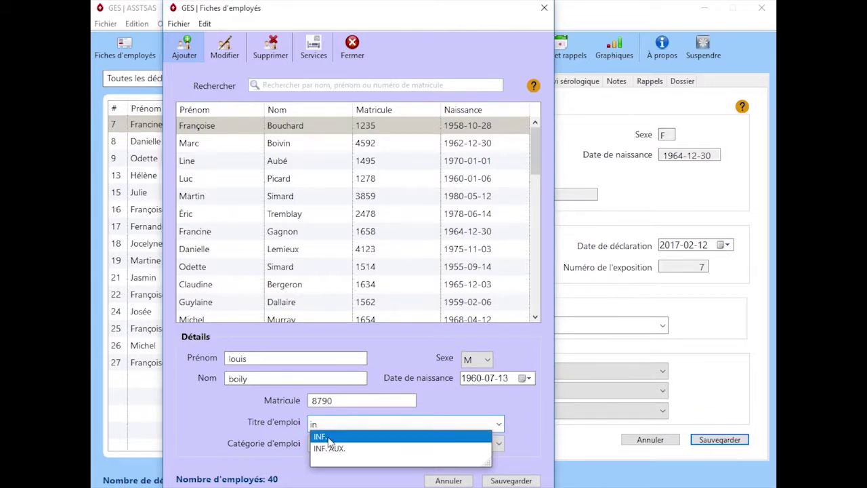
key(BackSpace)
key(BackSpace)
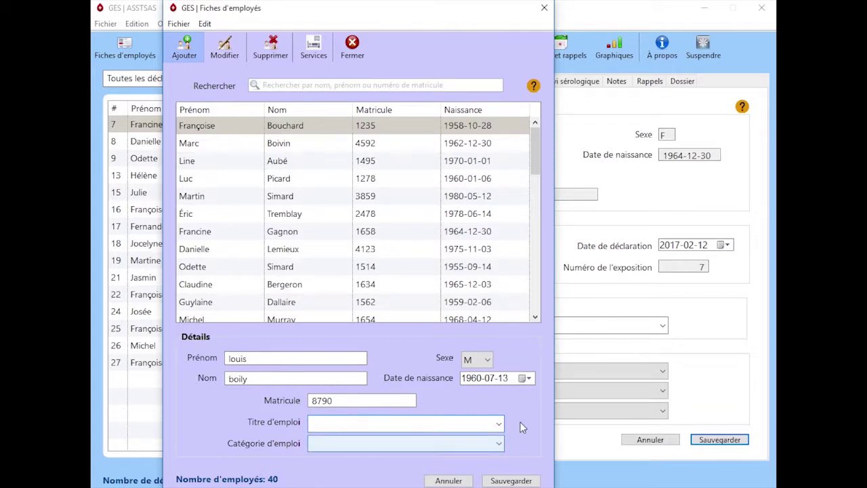
Step: Set job title INF. AUX. and category Infirmière auxiliaire, then save the employee record
click(499, 424)
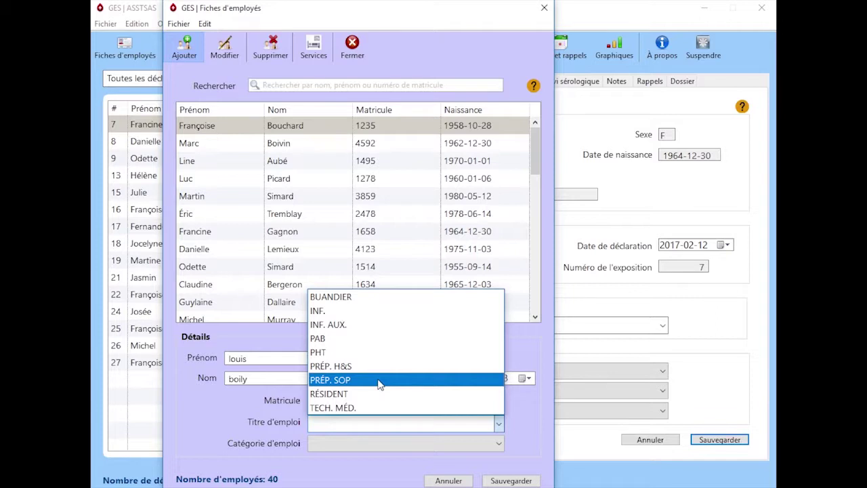
click(318, 323)
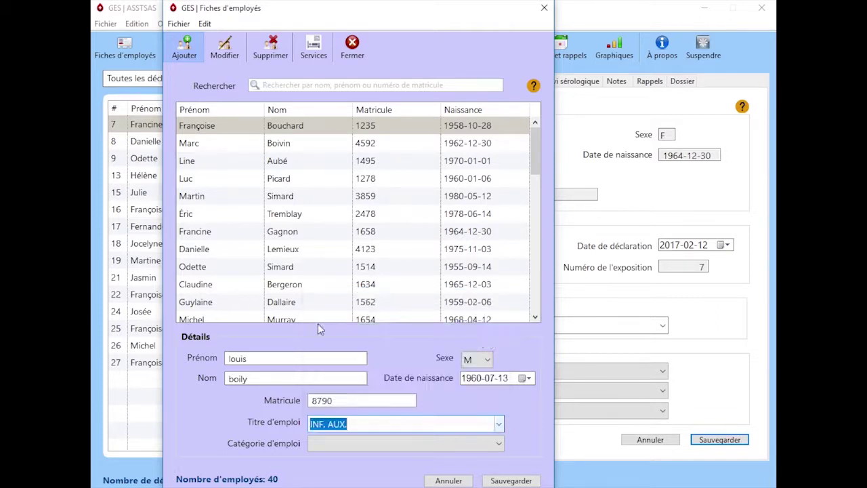
click(499, 444)
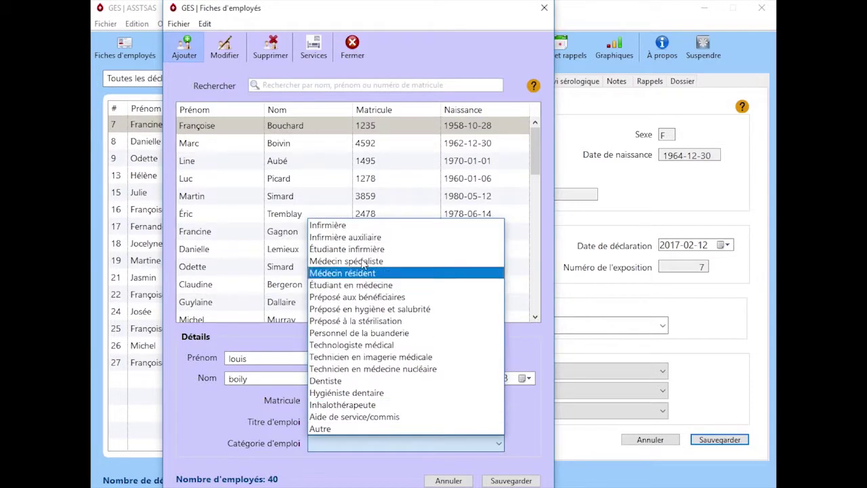
click(334, 238)
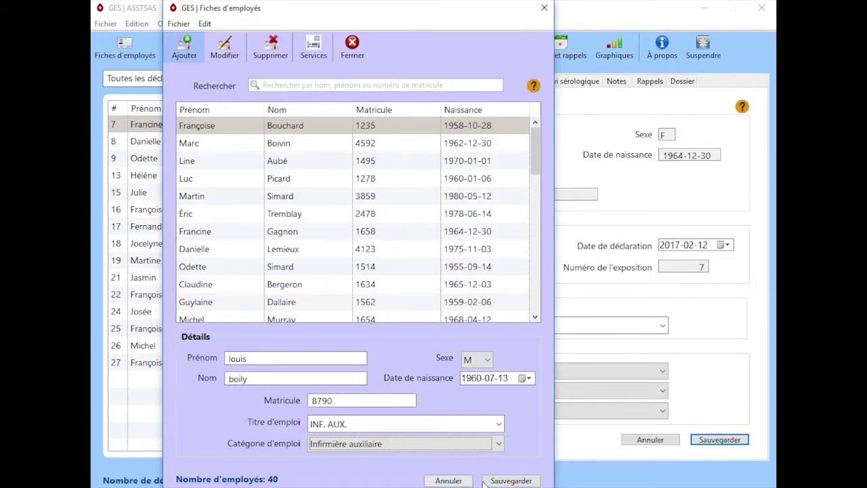
click(508, 480)
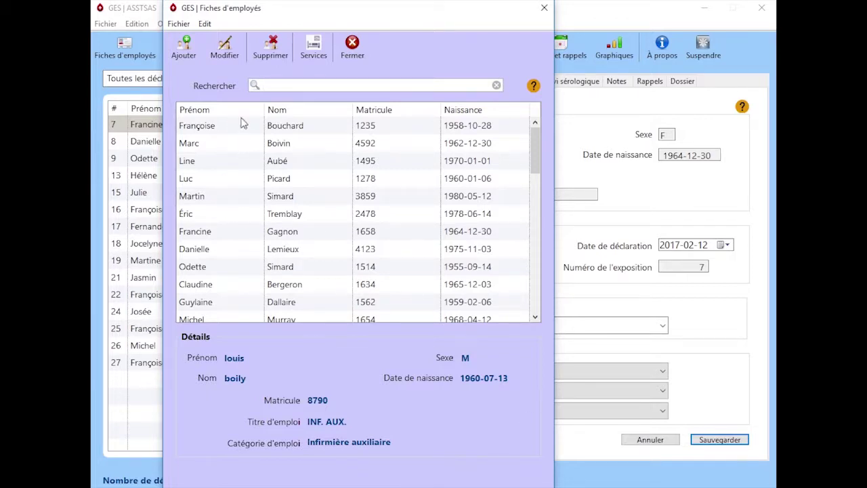
click(193, 128)
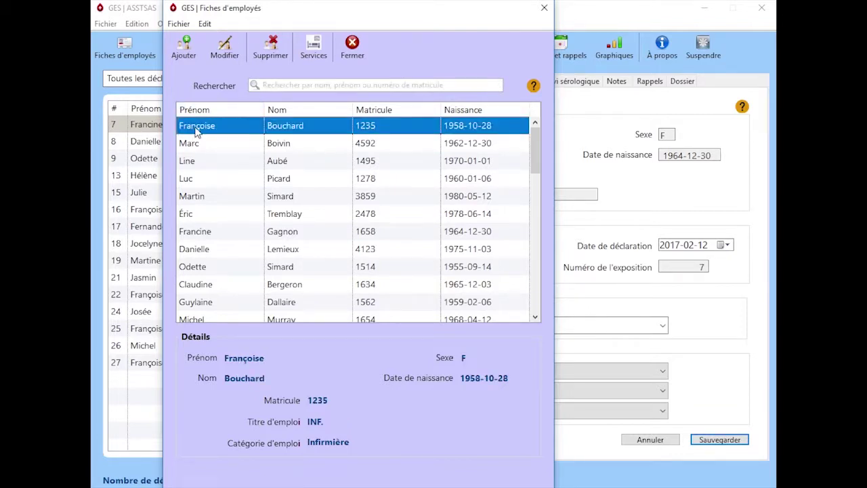
click(224, 50)
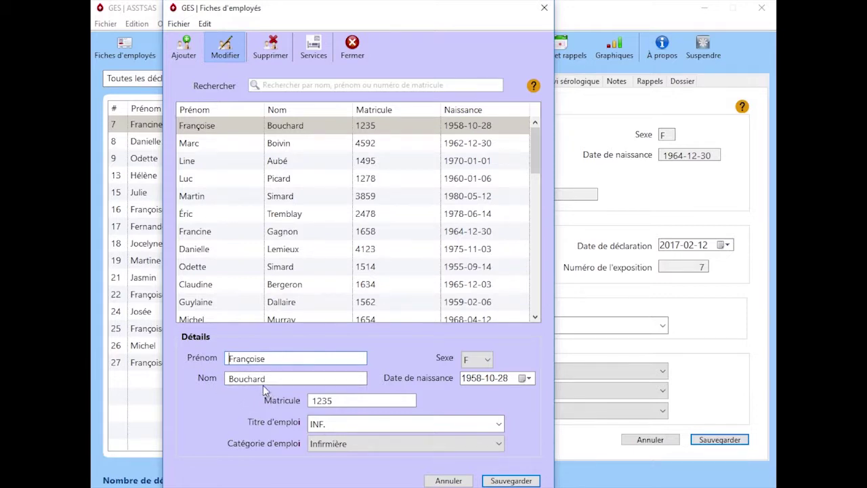
click(444, 480)
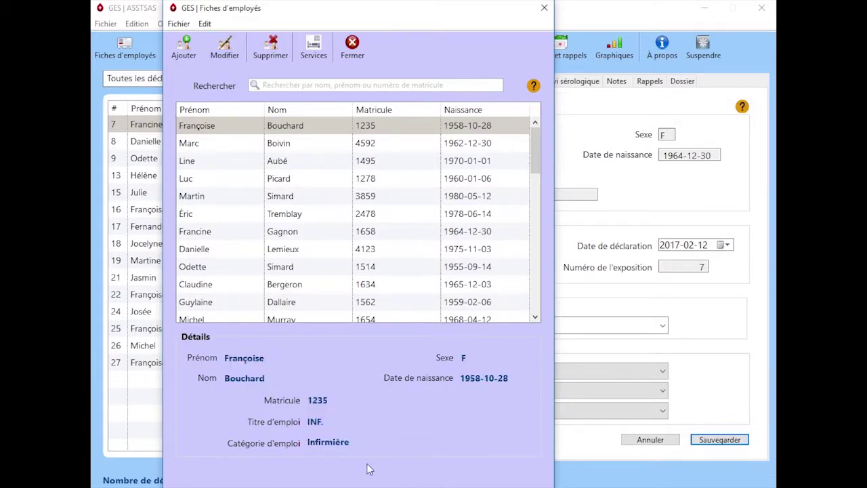
click(193, 126)
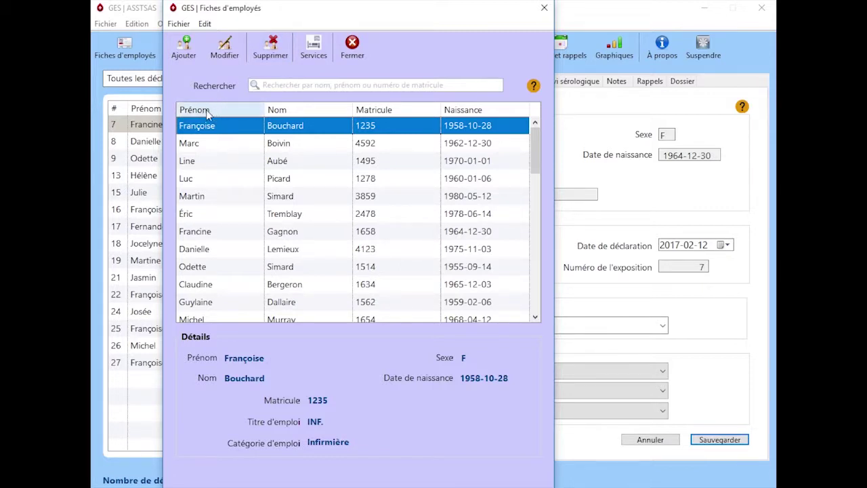
Step: Sort the list by first name, surname, employee number, then birth date, and search 'bouch'
click(199, 110)
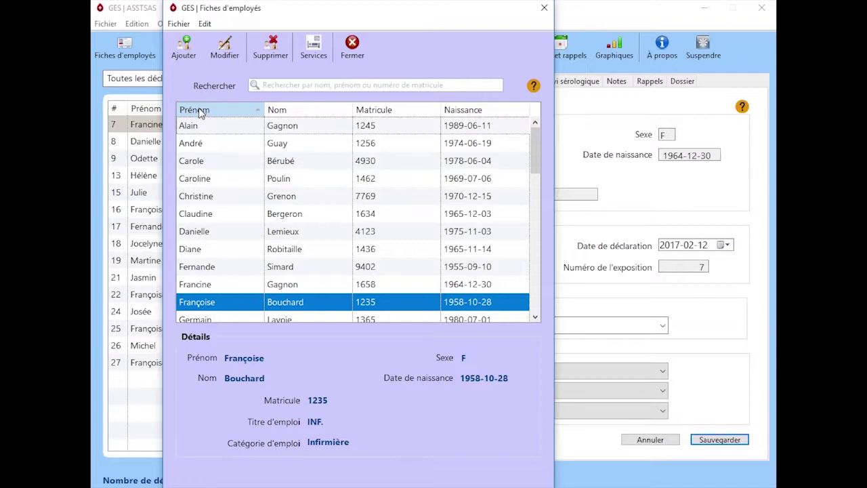
click(282, 114)
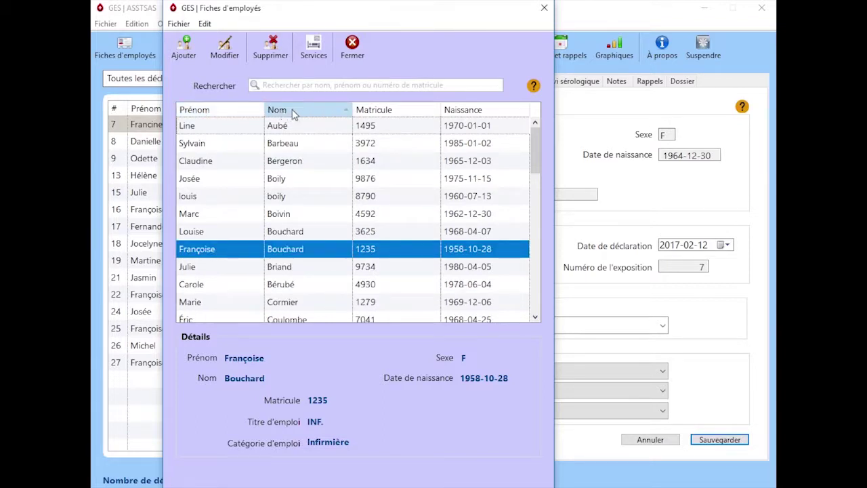
click(378, 114)
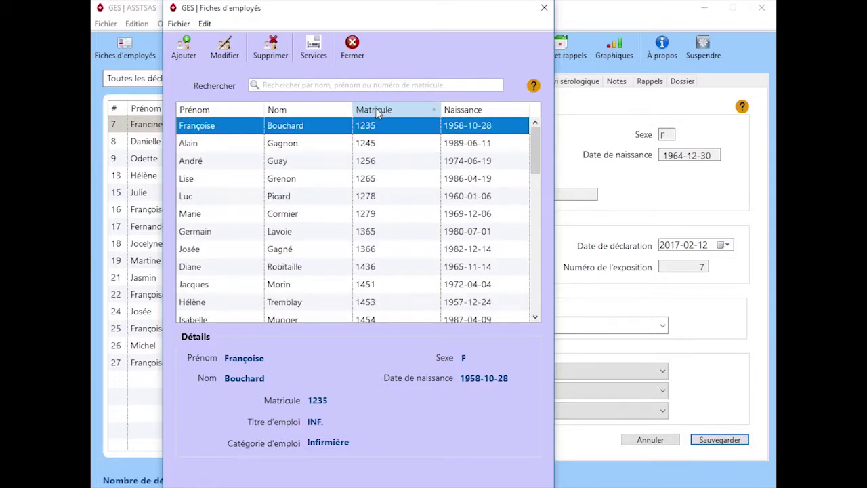
click(461, 113)
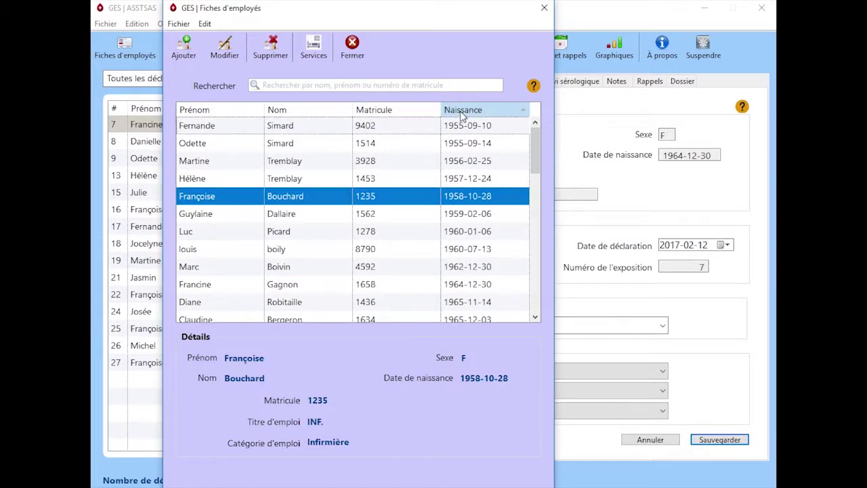
click(272, 85)
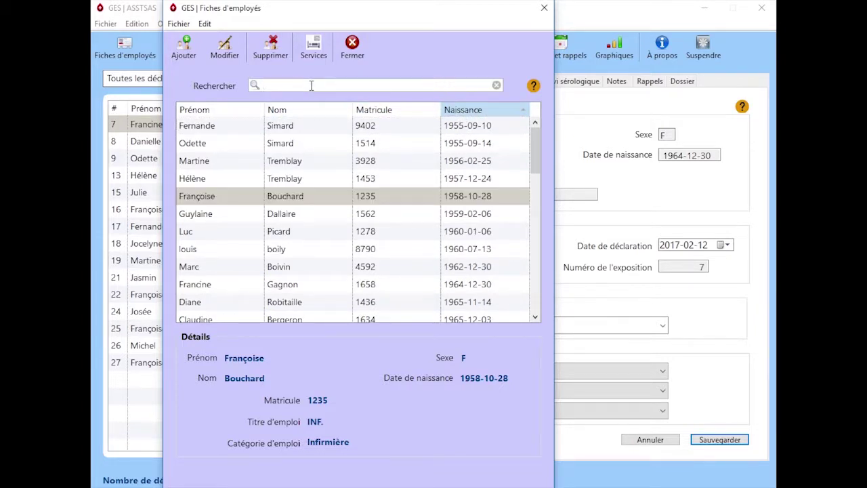
text(bouch)
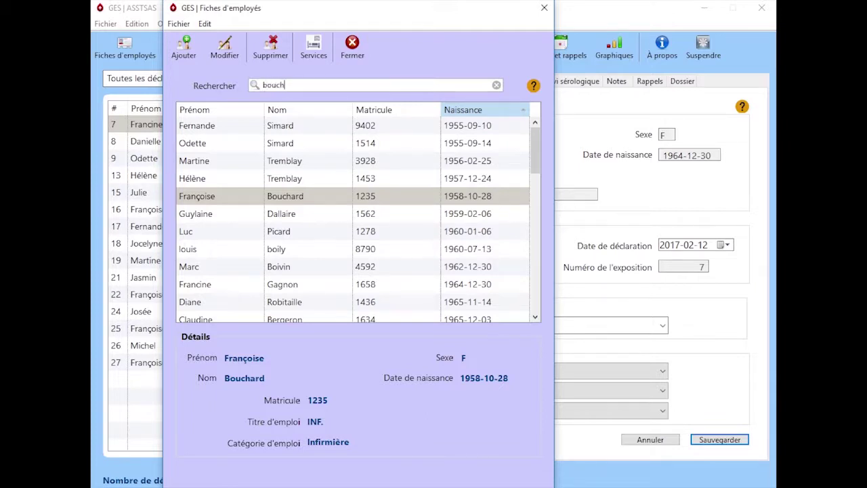